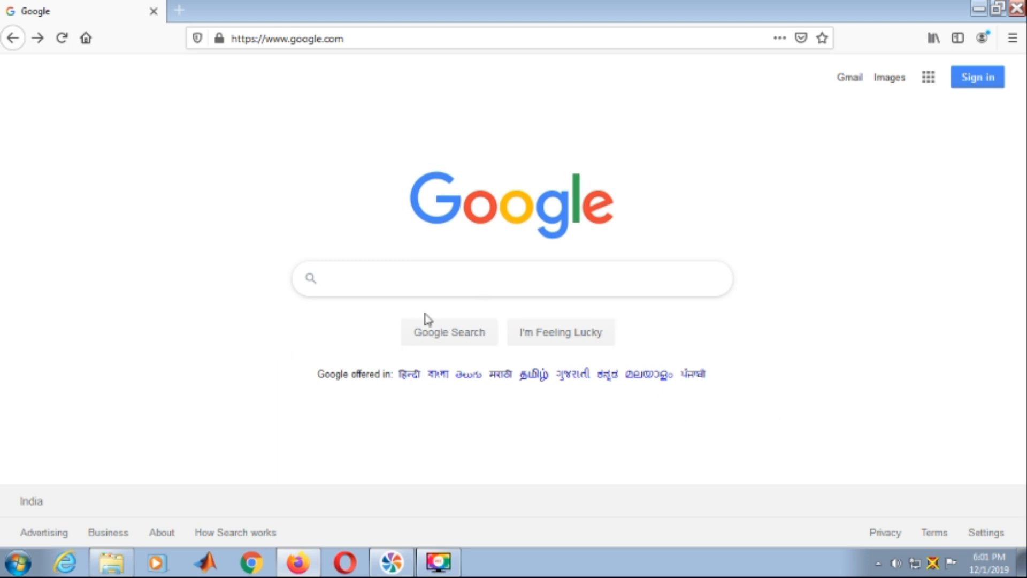
Step: Search Google for "download code blocks for windows" and open the Download binary page on codeblocks.org
text(t)
key(BackSpace)
text(downloa)
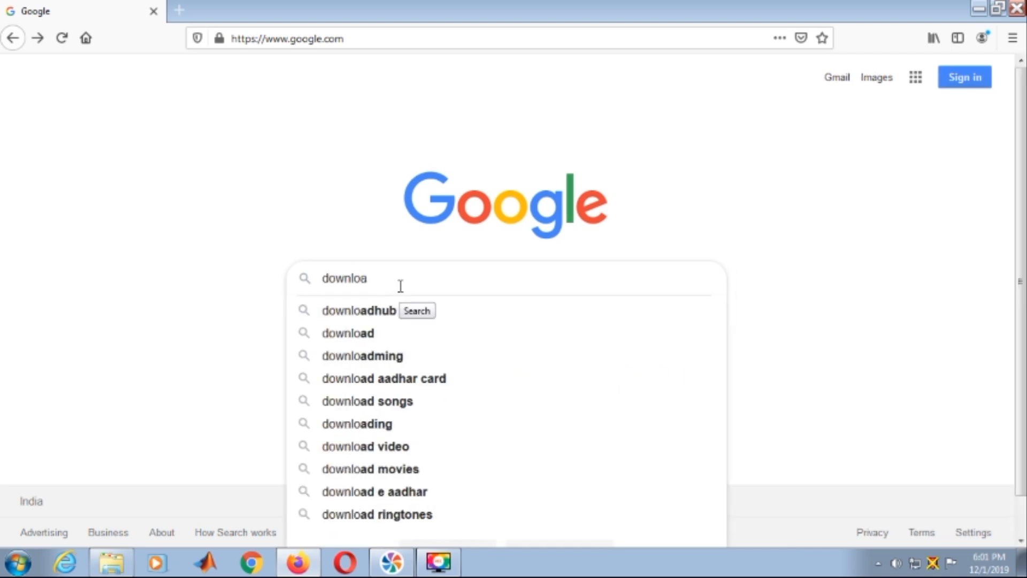
text(d codebloc)
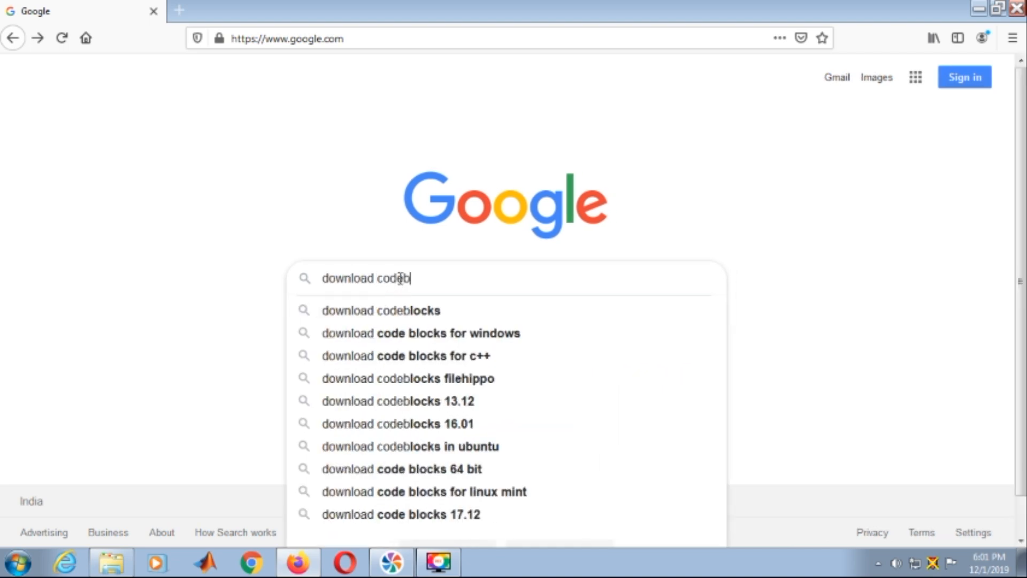
click(569, 338)
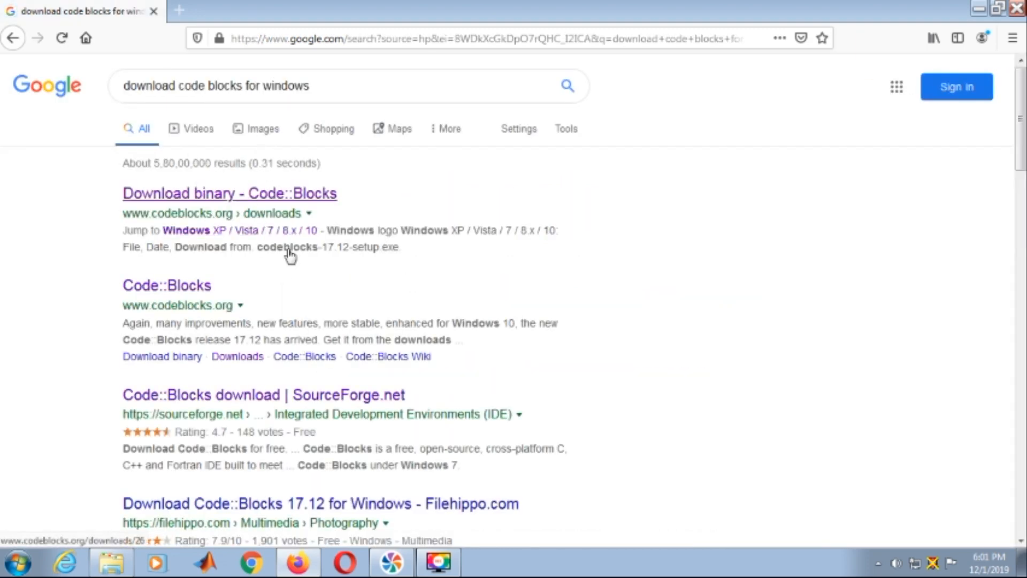
click(225, 201)
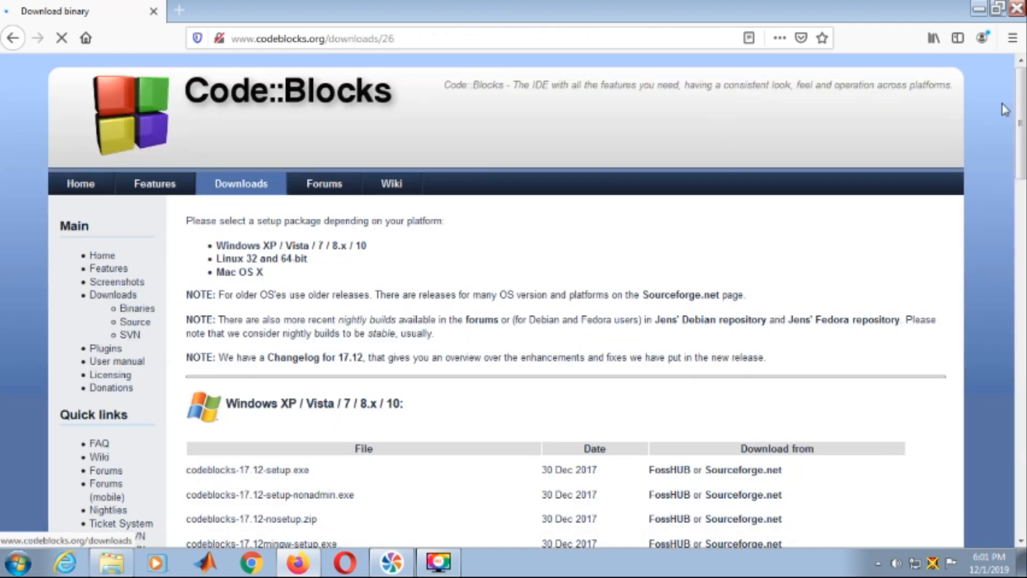
Step: Request the Windows download of codeblocks-17.12mingw-setup.exe from Sourceforge.net
scroll(1019, 125, down, 3)
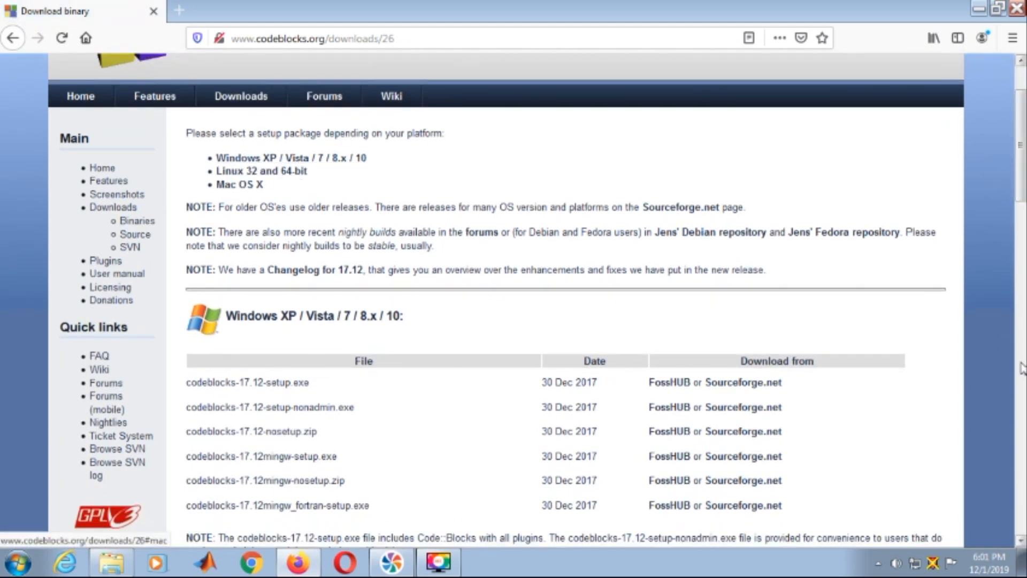
drag(1019, 184, 1021, 204)
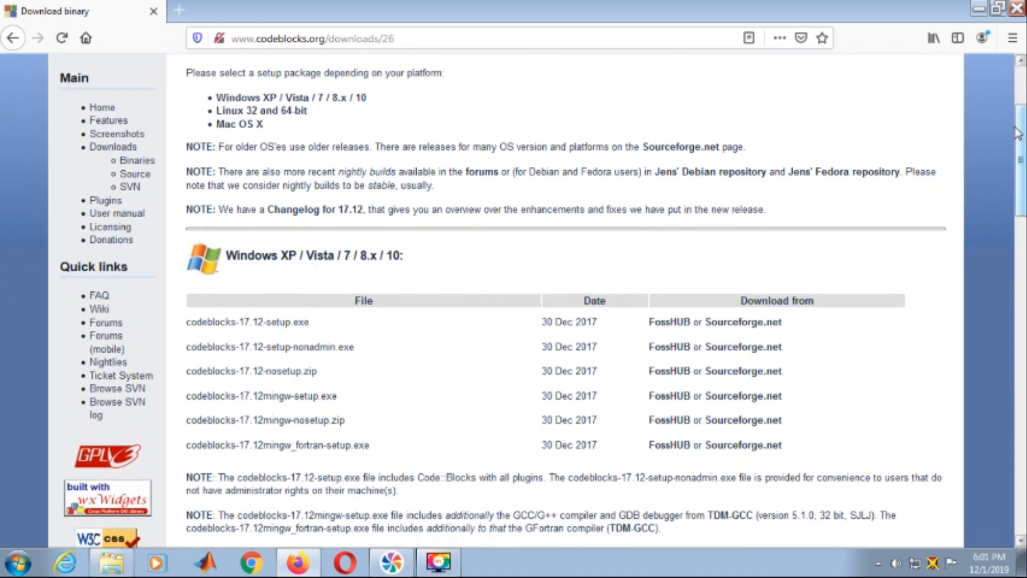
scroll(229, 279, down, 2)
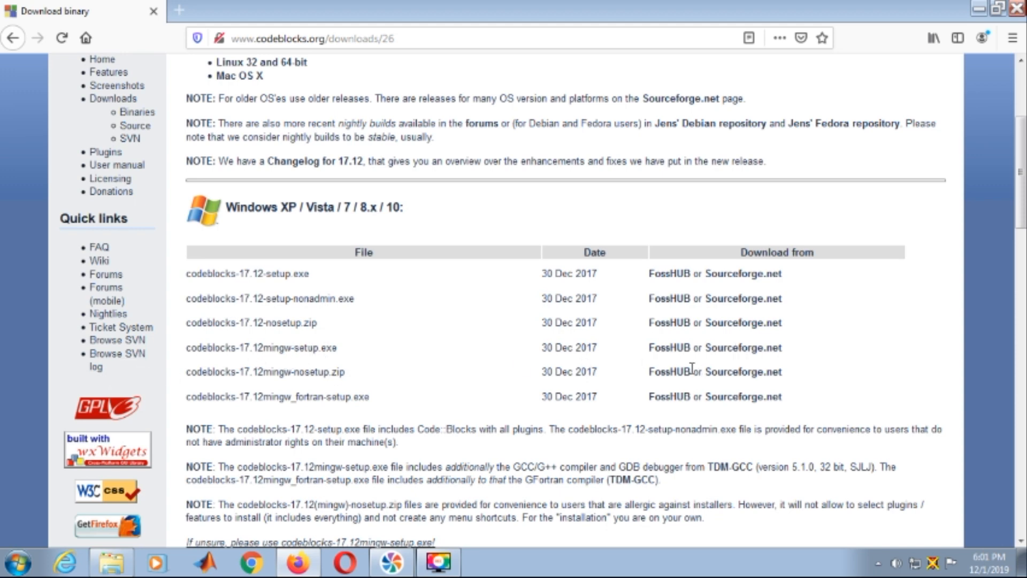
click(746, 355)
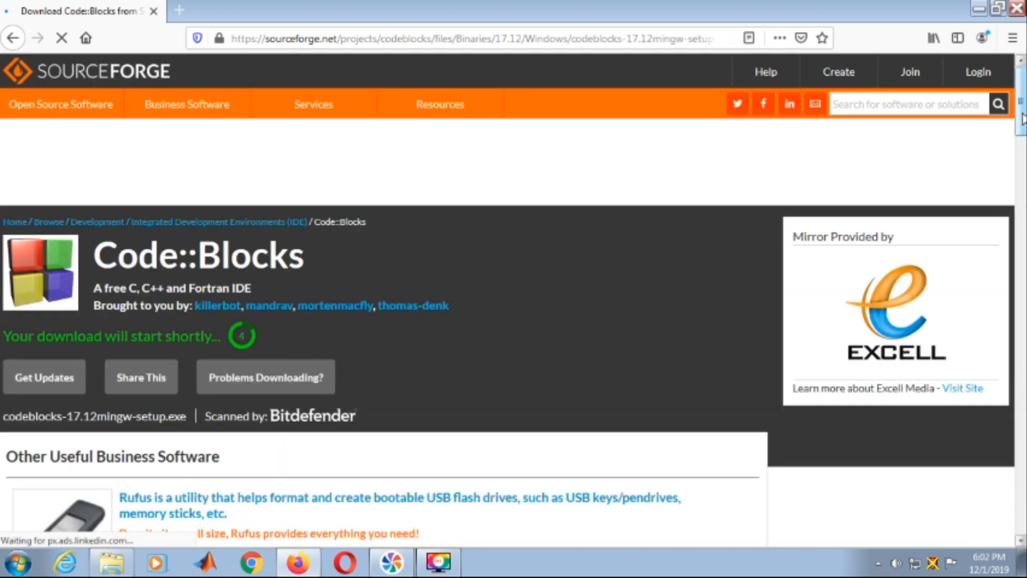
scroll(757, 265, down, 3)
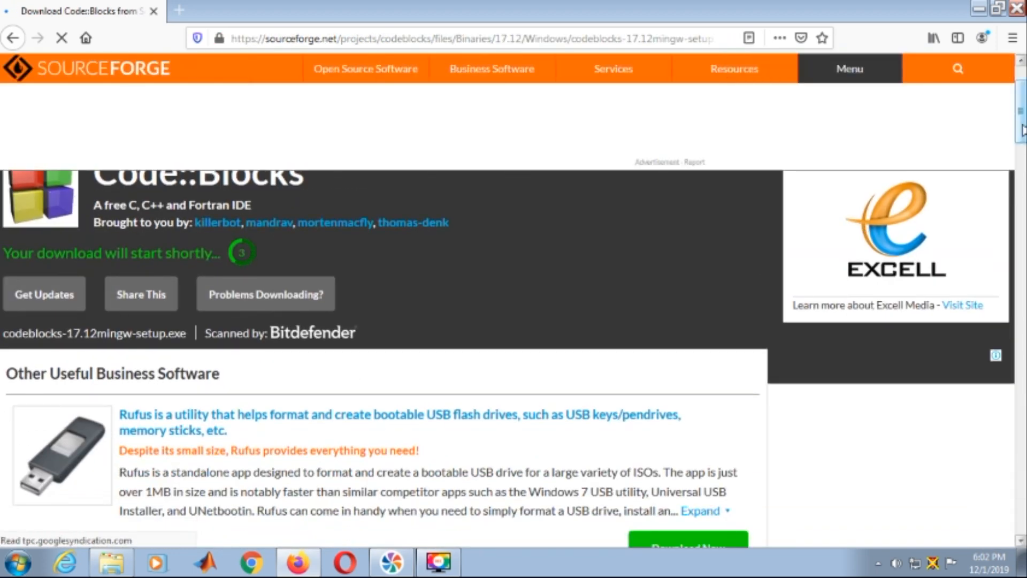
scroll(125, 230, up, 3)
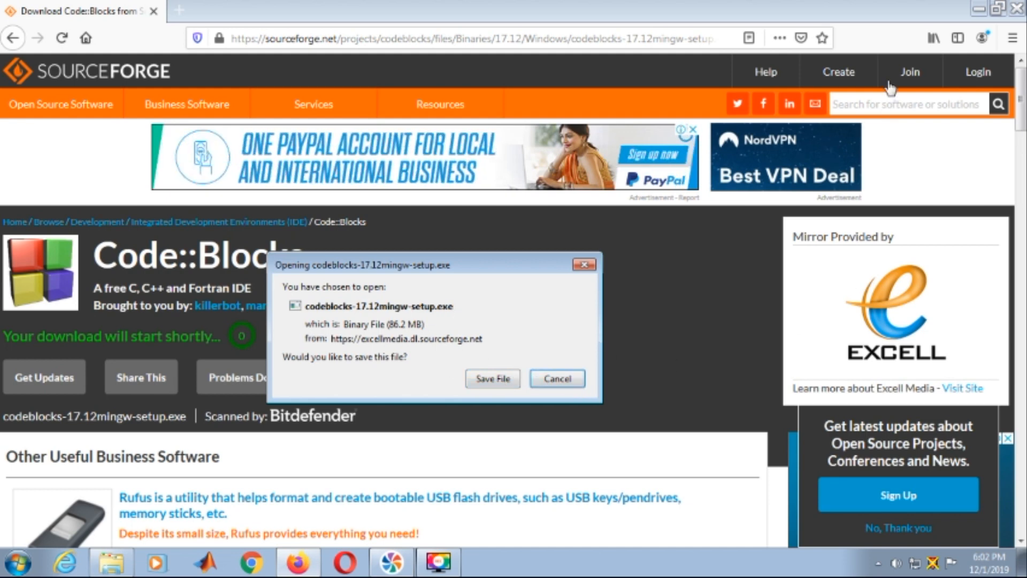
Step: Open codeblocks-17.12mingw-setup.exe from the browser's downloads list and allow it to run
click(934, 38)
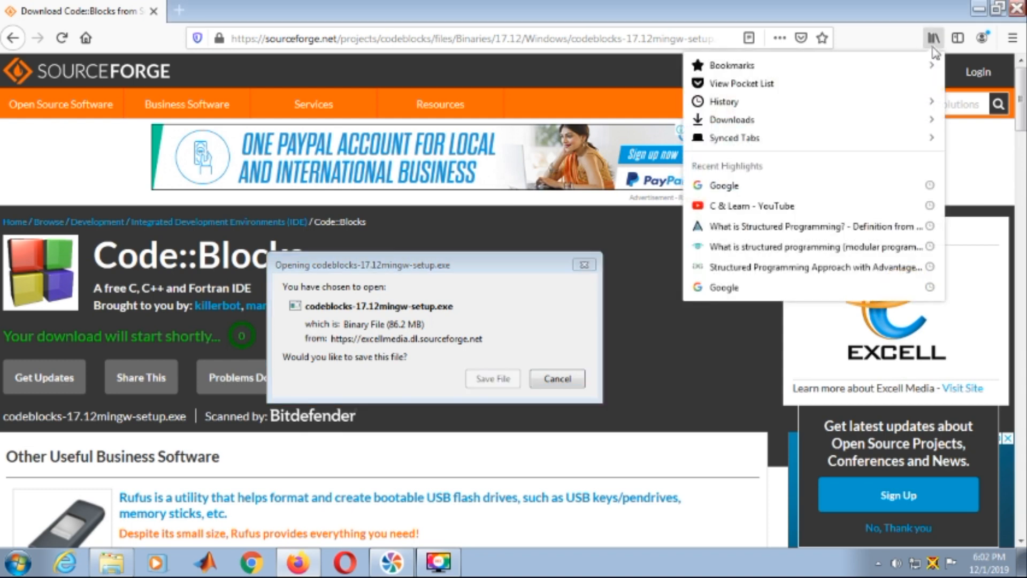
click(835, 120)
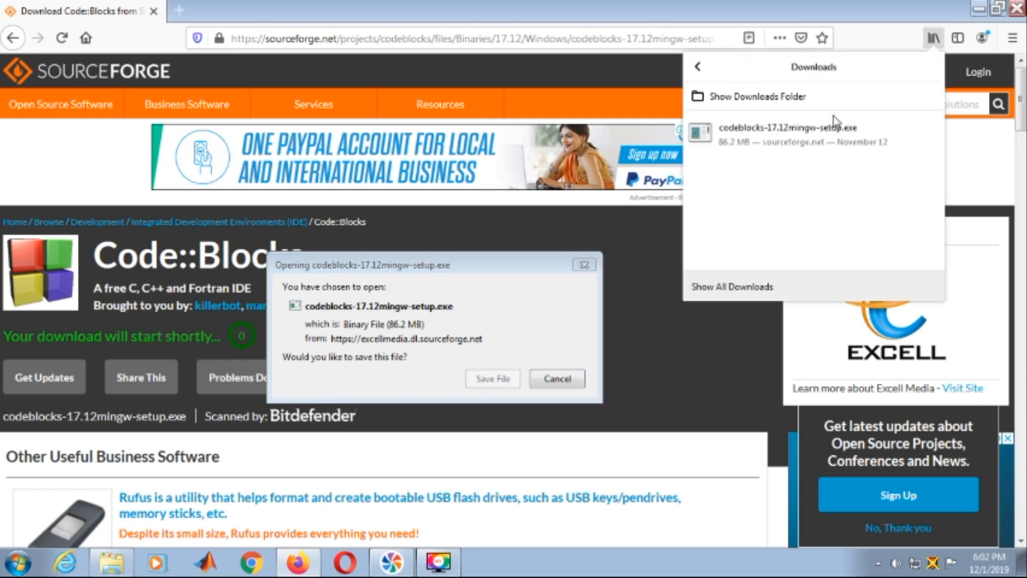
click(787, 131)
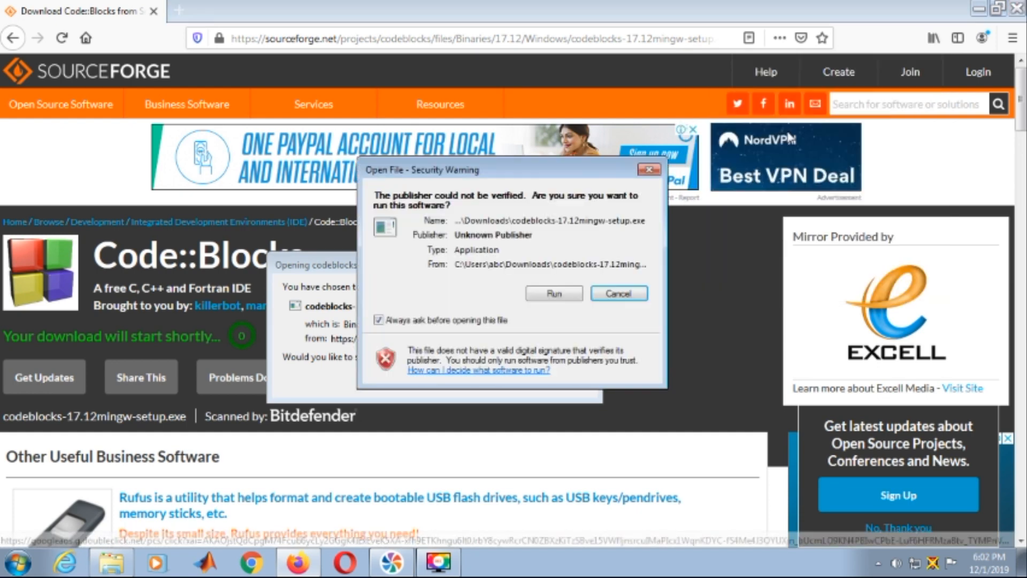
click(568, 297)
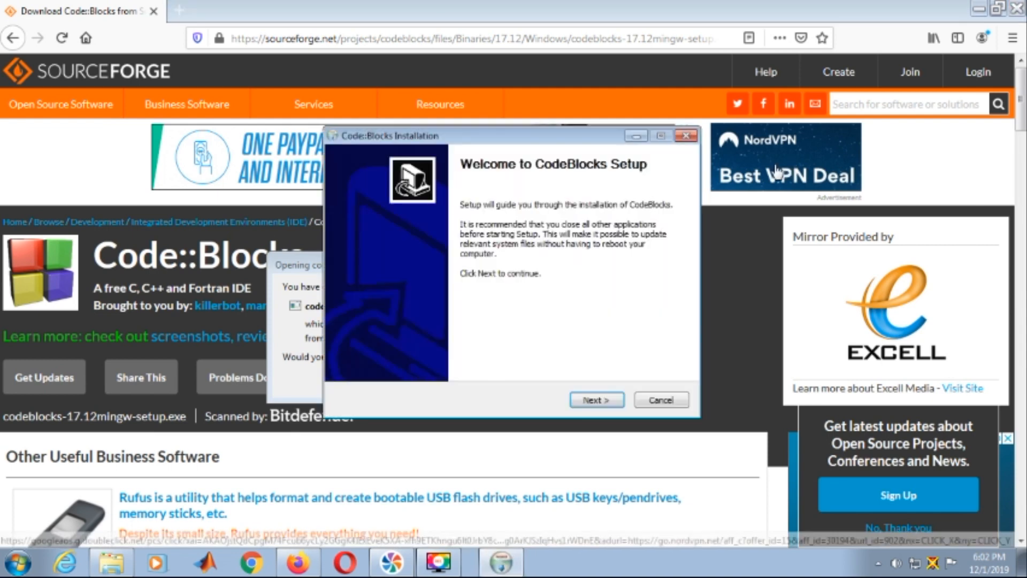
Step: Accept the license and install Code::Blocks with the full component set in C:\Program Files\CodeBlocks
click(594, 402)
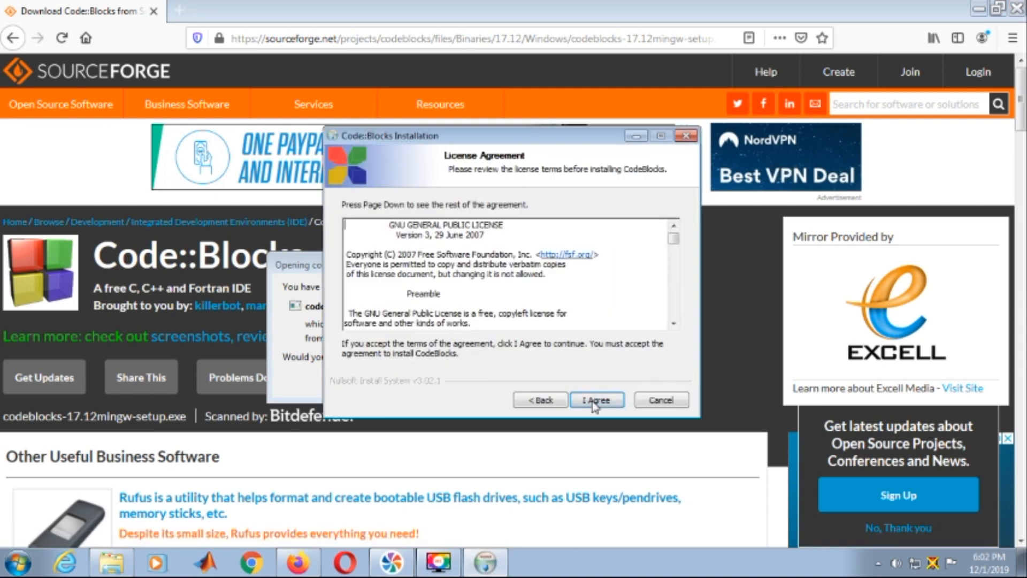
click(605, 407)
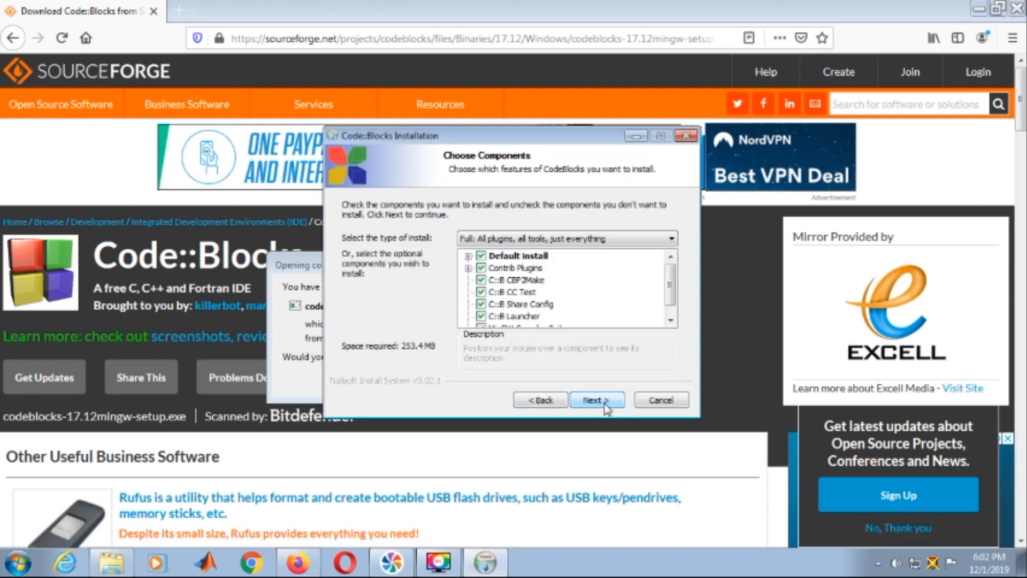
click(599, 407)
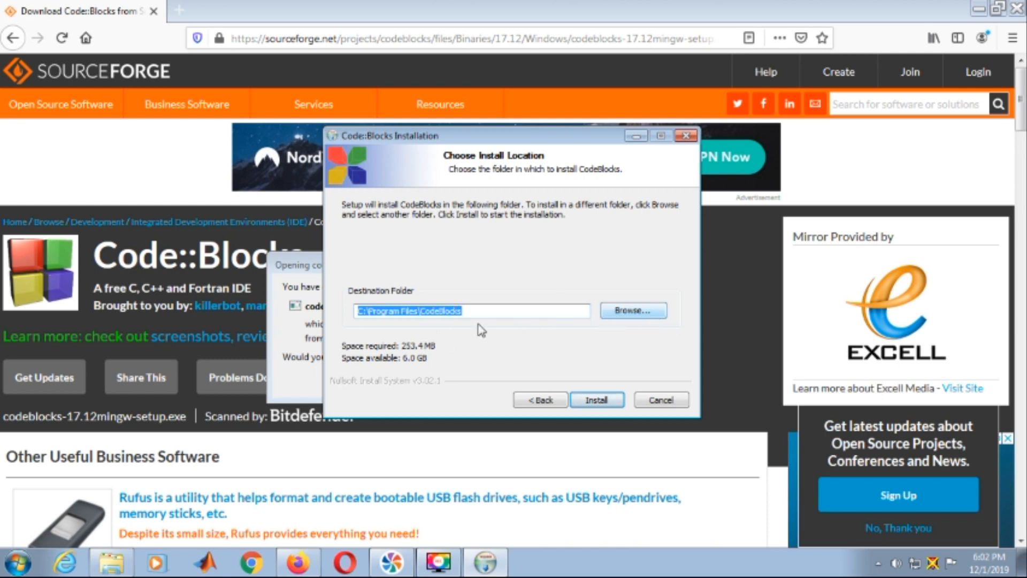
click(598, 402)
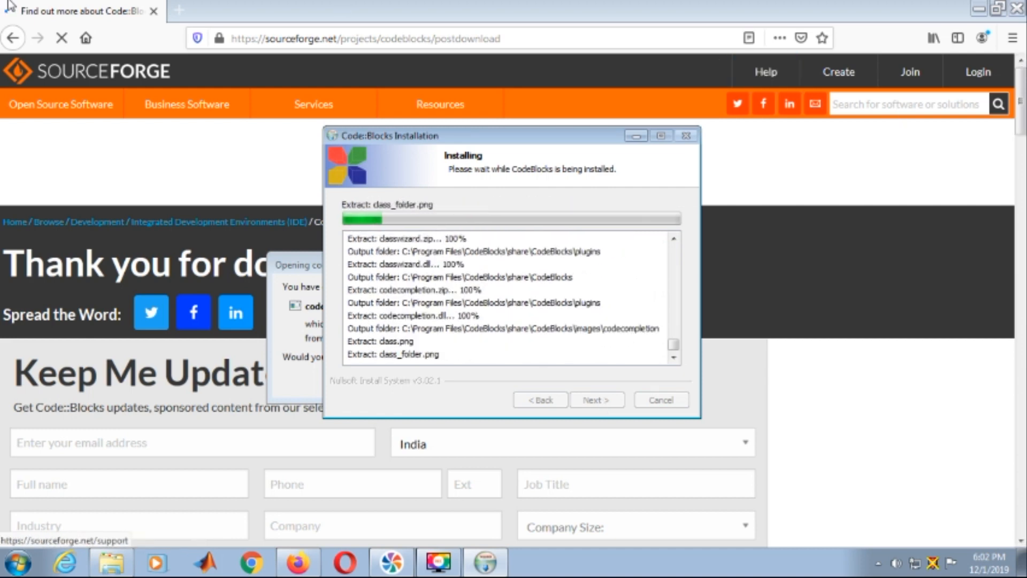
Step: Minimize the browser and Downloads folder windows and complete the setup, choosing to run Code::Blocks now
click(979, 9)
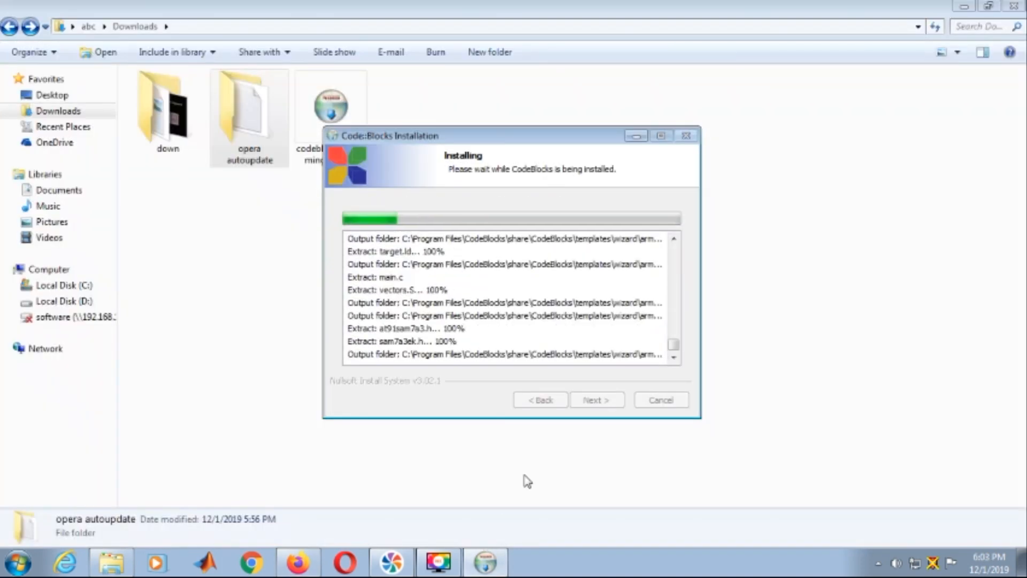
click(964, 7)
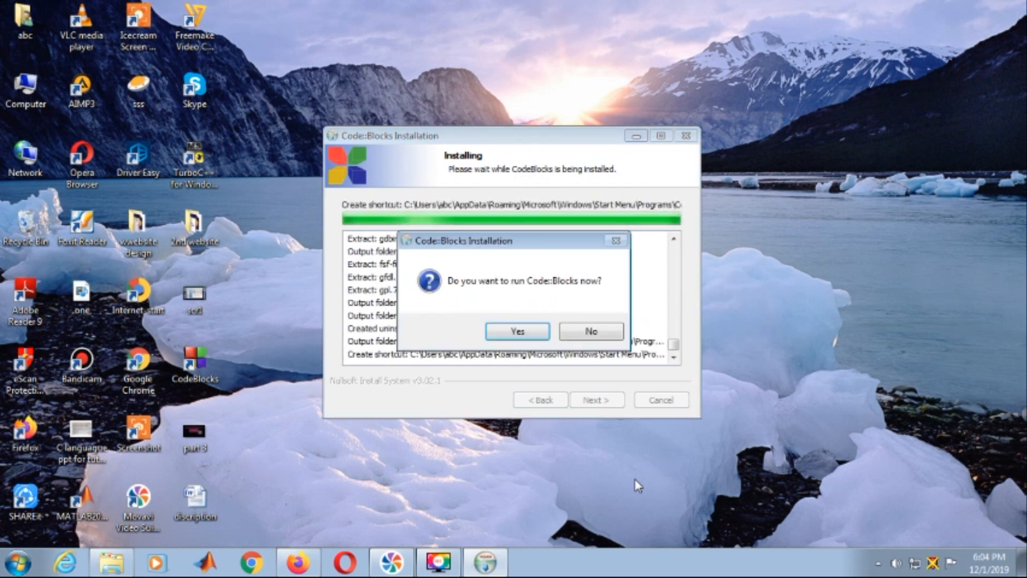
click(519, 334)
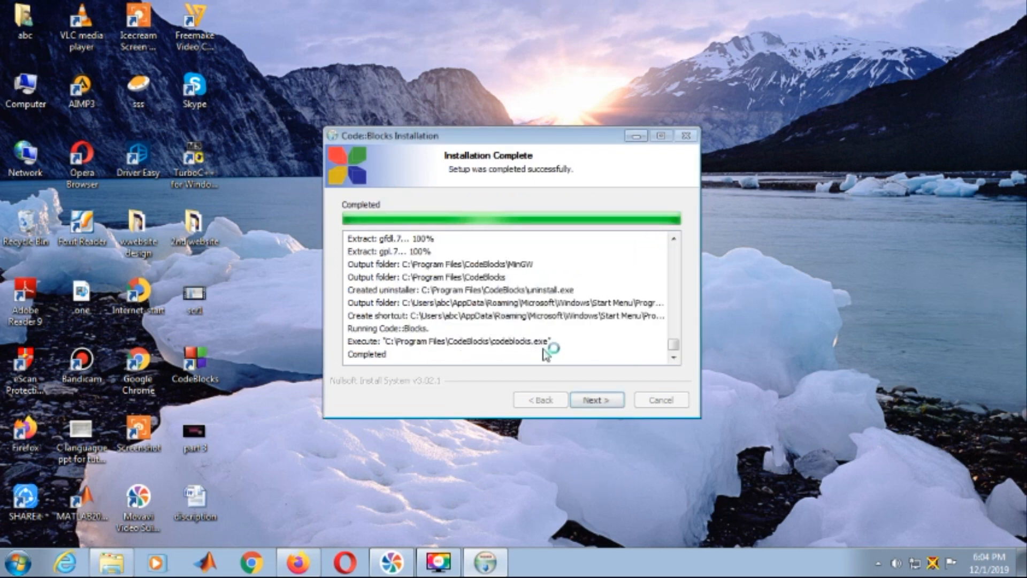
click(584, 403)
click(600, 401)
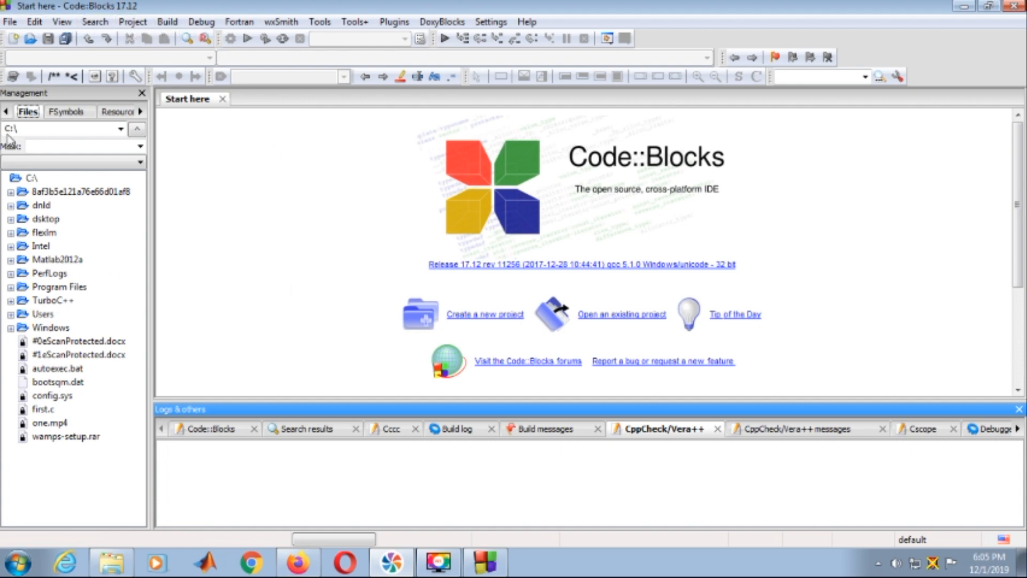
Step: Start a new file from the Empty file template and advance the wizard to its filename page
click(11, 22)
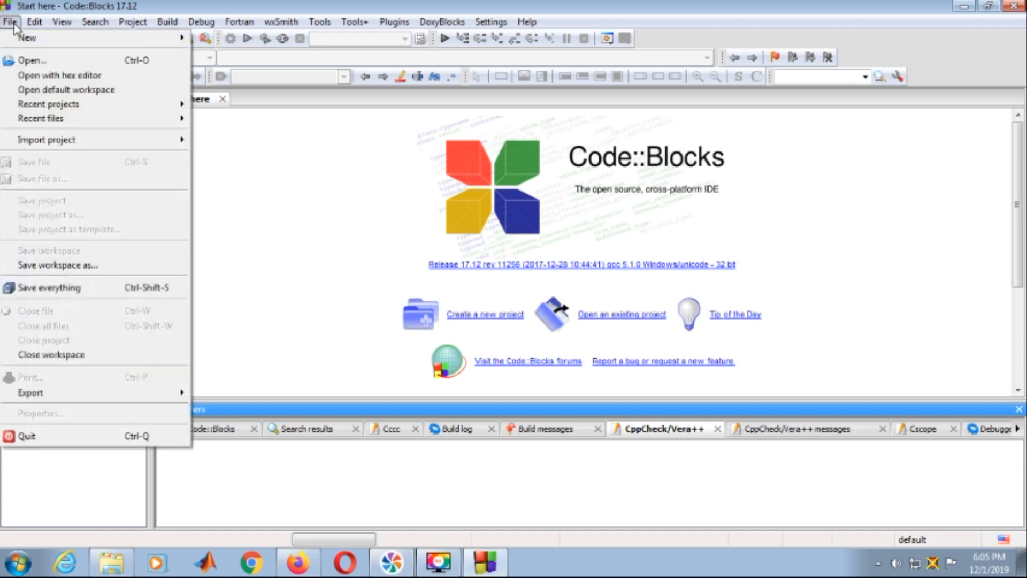
mouse_move(20, 40)
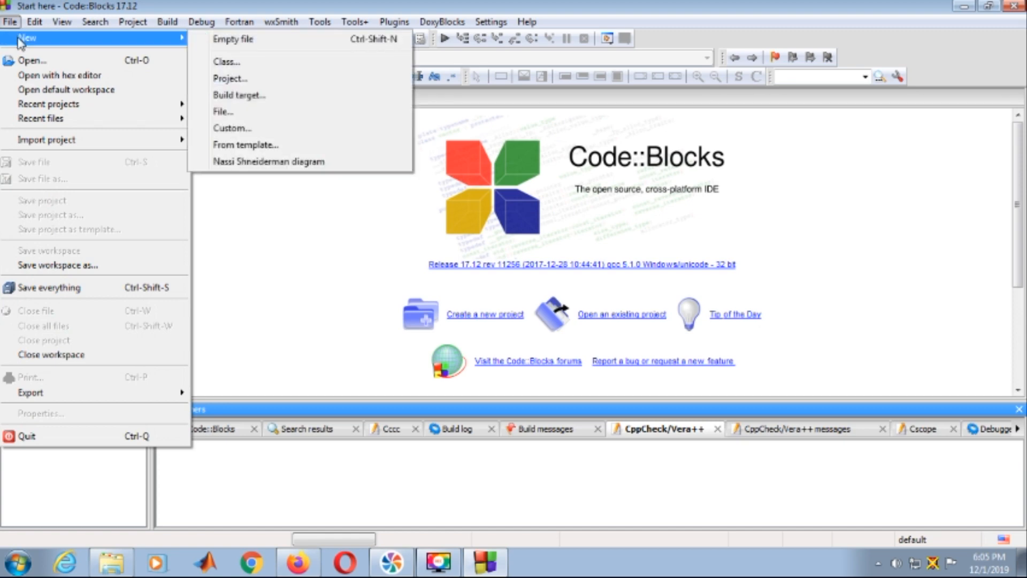
click(244, 113)
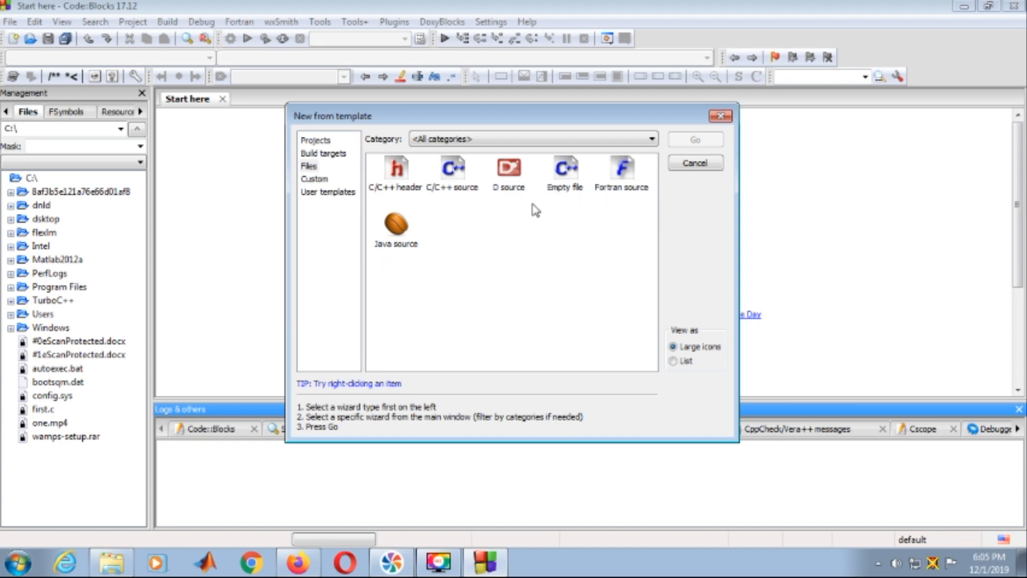
click(566, 183)
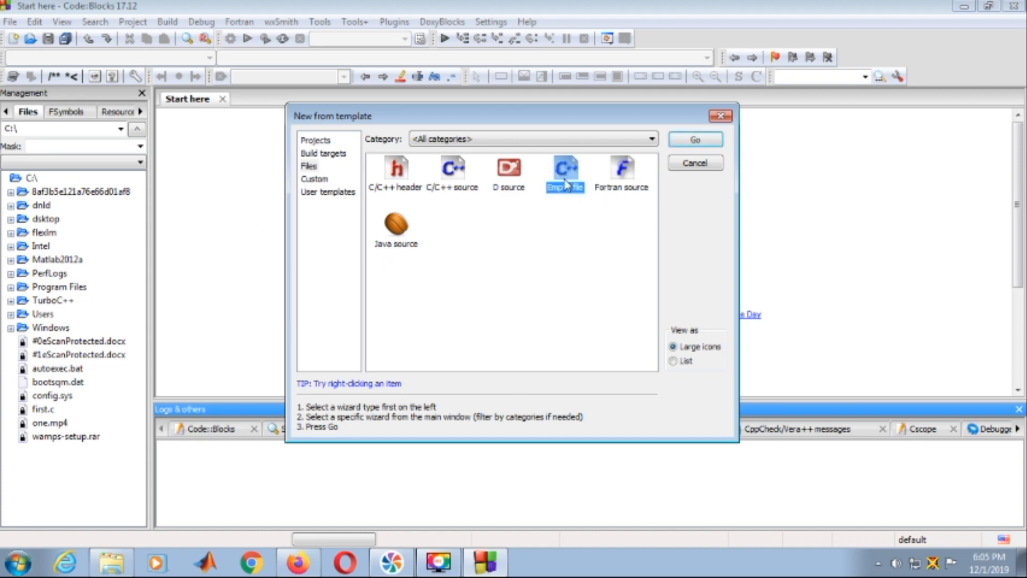
click(704, 142)
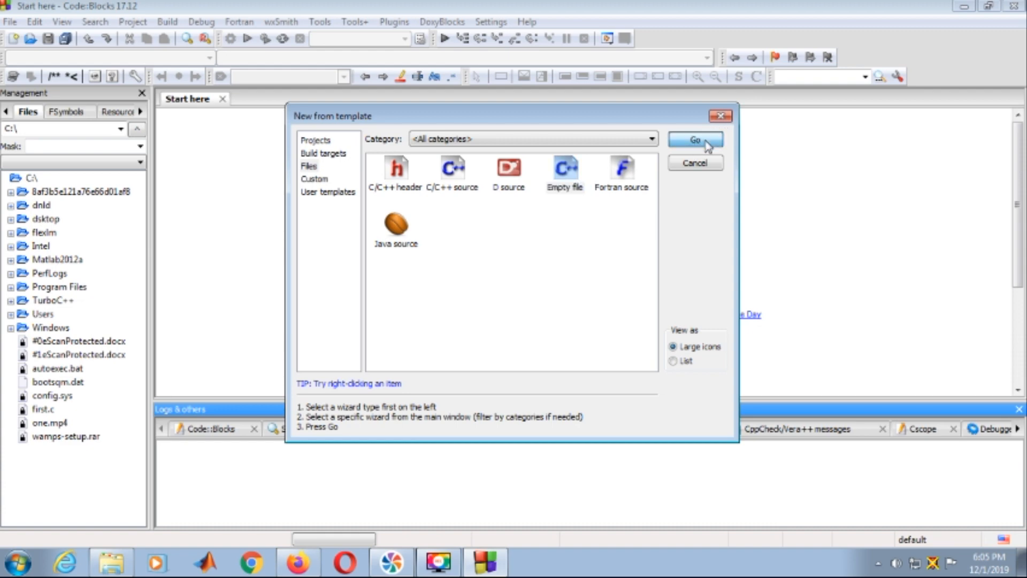
click(590, 418)
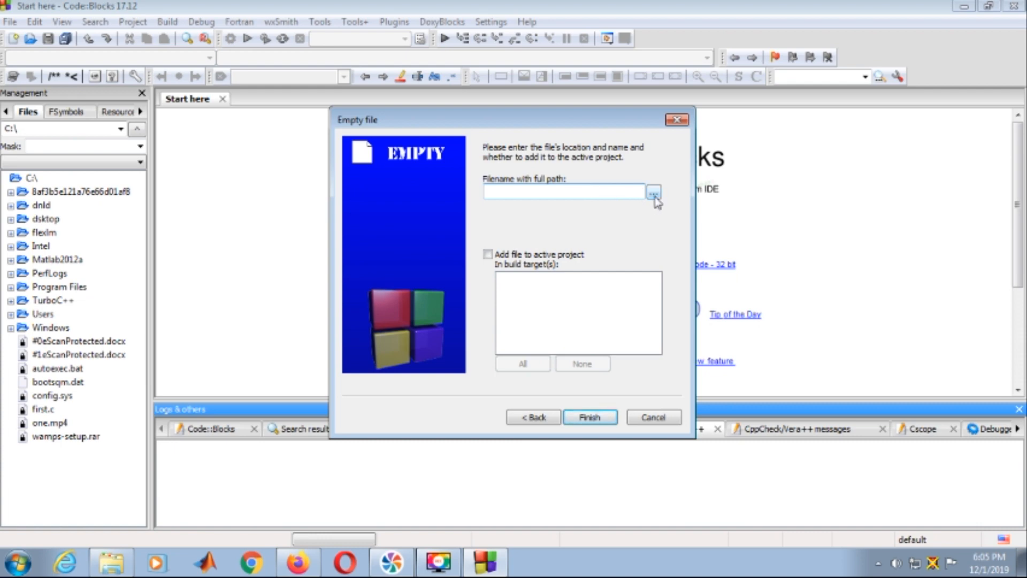
Step: Browse for the new file's location and go to the C:\Program Files\CodeBlocks folder
click(655, 194)
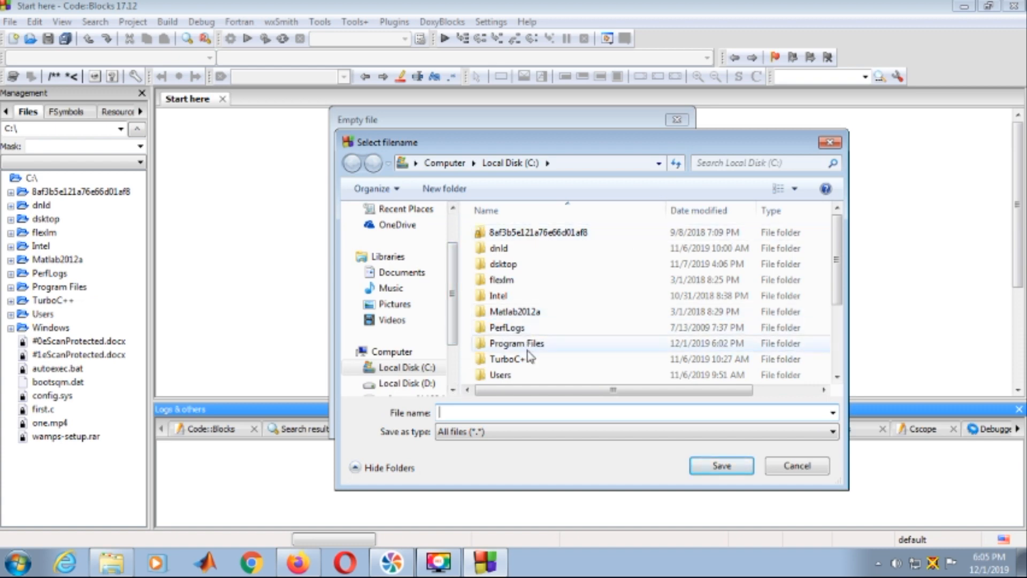
scroll(836, 273, down, 1)
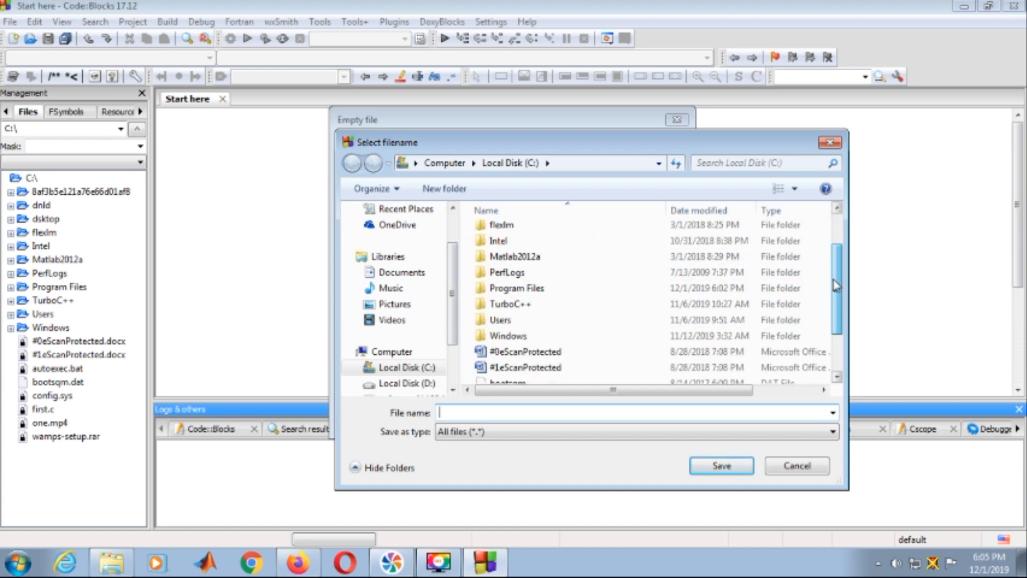
drag(834, 267, 833, 264)
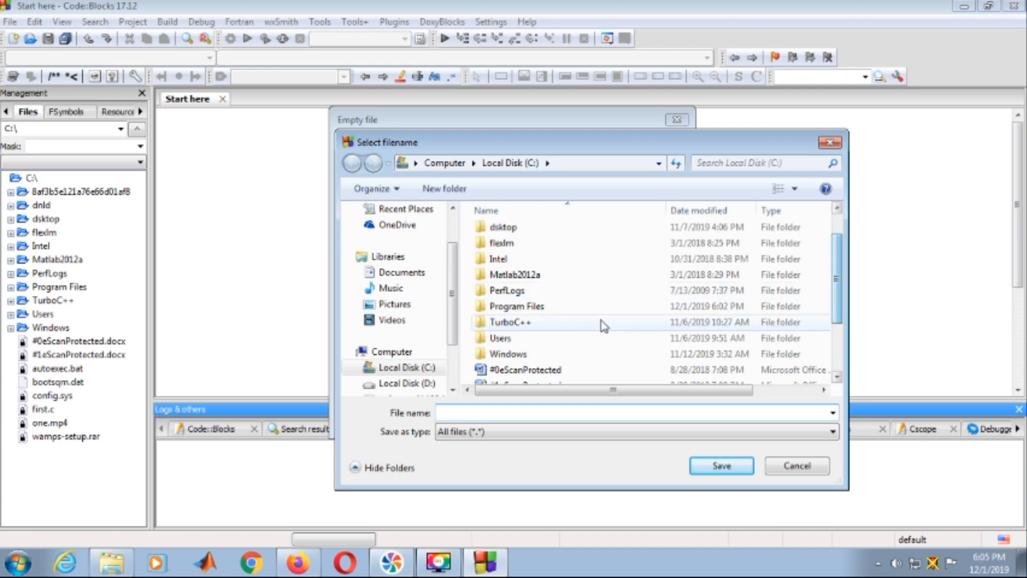
click(562, 310)
double_click(562, 310)
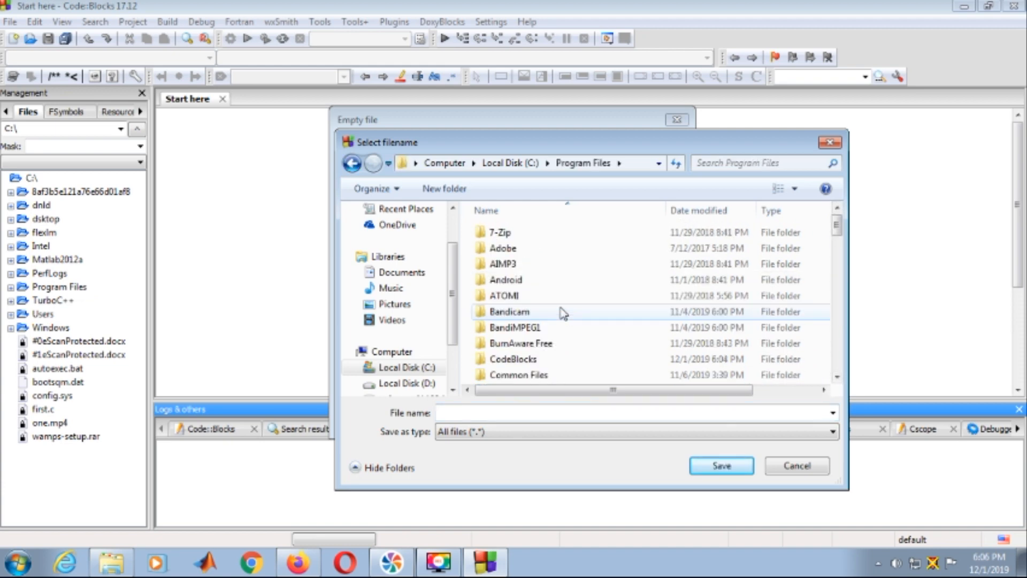
click(573, 364)
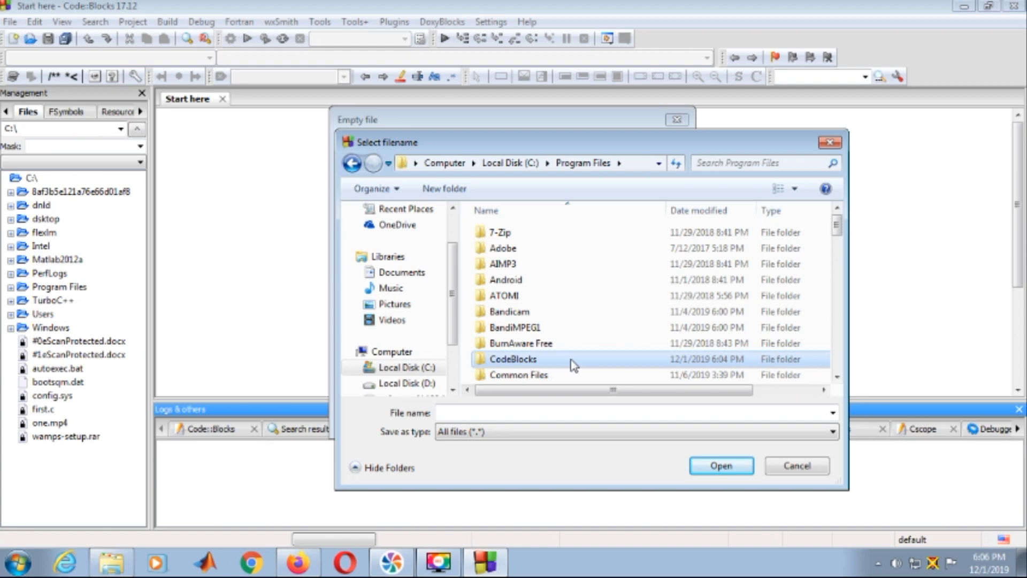
double_click(573, 365)
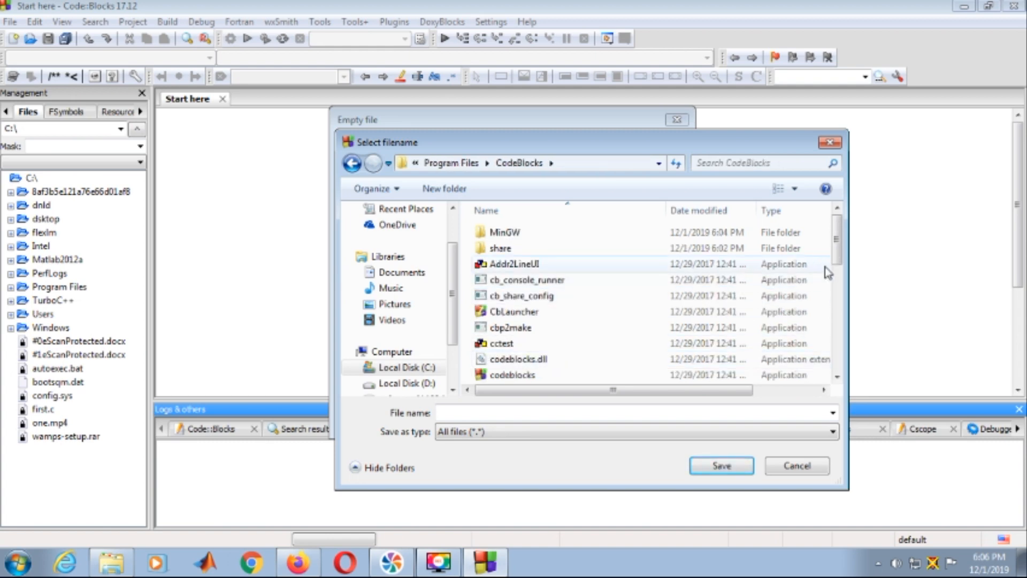
Step: Name the new file first.c in the CodeBlocks folder and finish the Empty file wizard
scroll(835, 262, down, 5)
scroll(839, 256, up, 2)
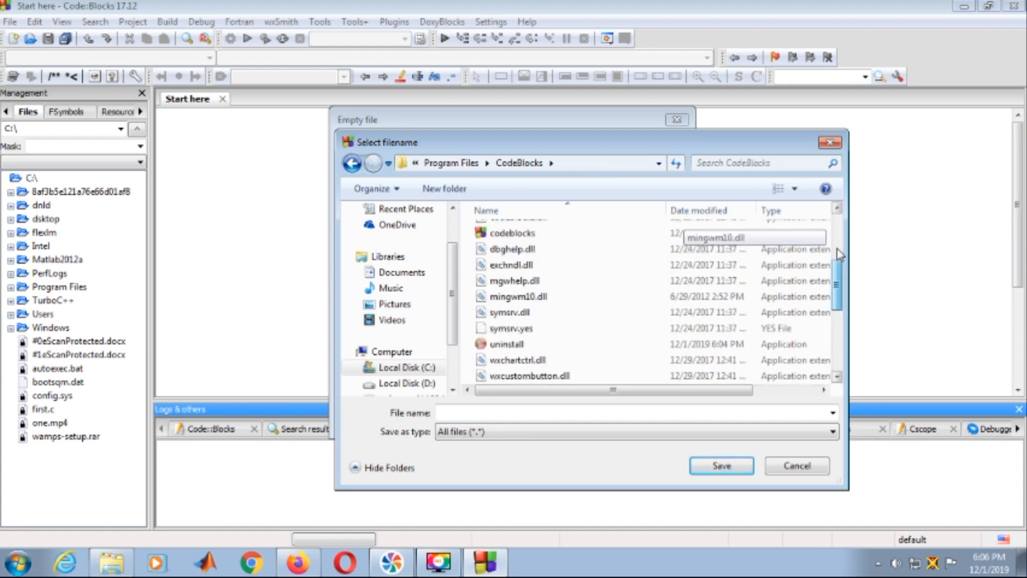
scroll(840, 255, up, 3)
click(475, 413)
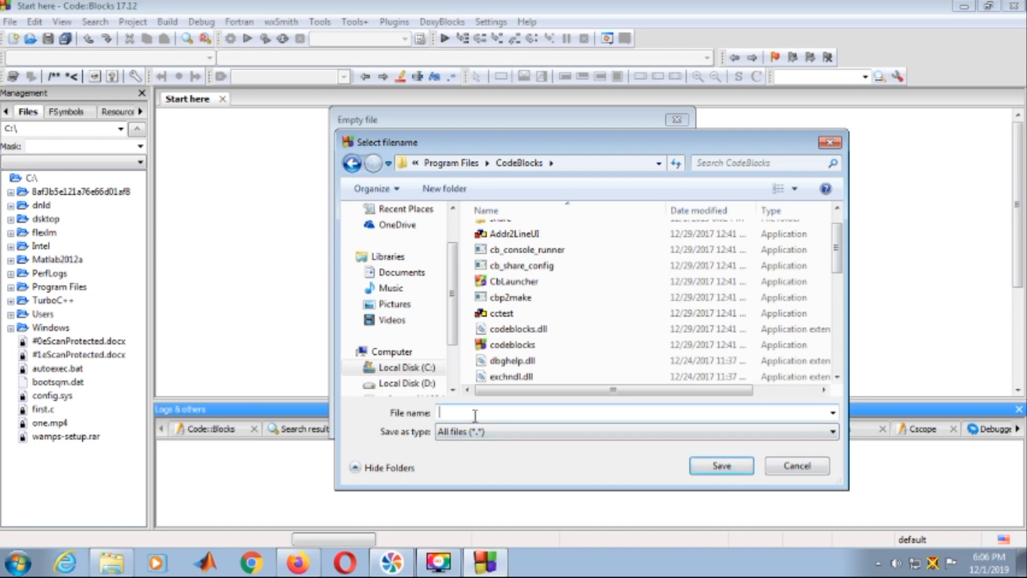
text(first.c)
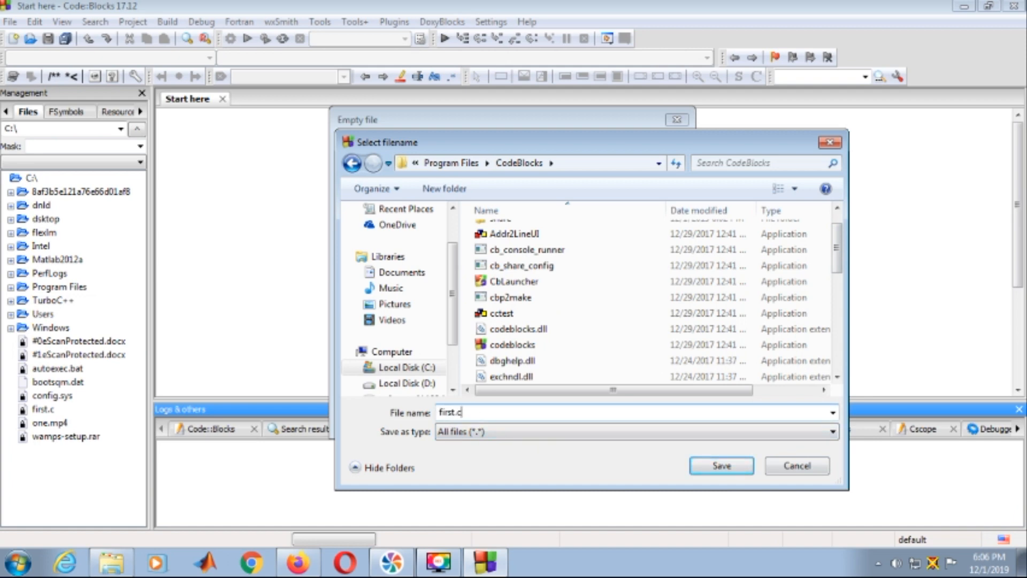
click(749, 474)
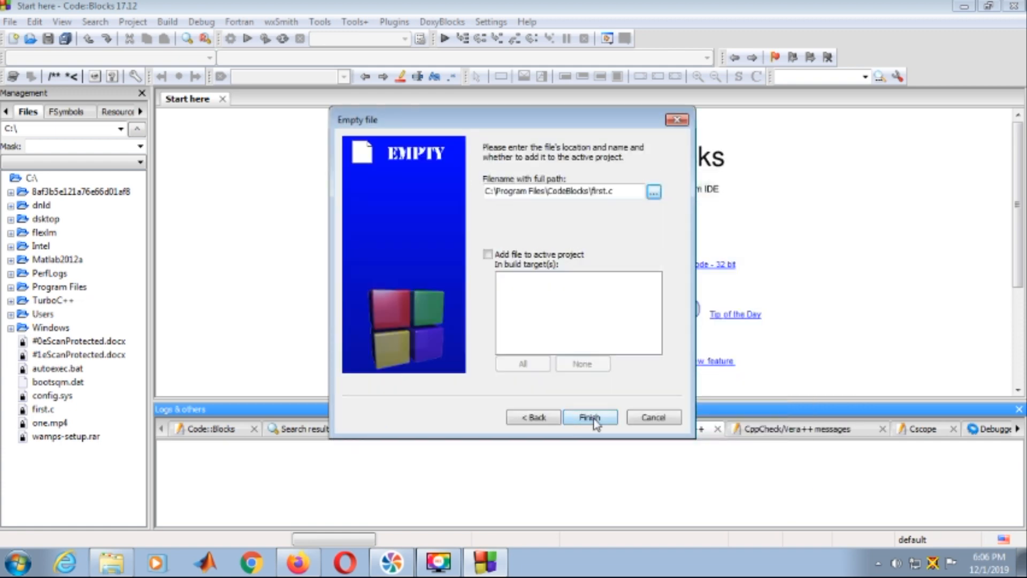
click(591, 417)
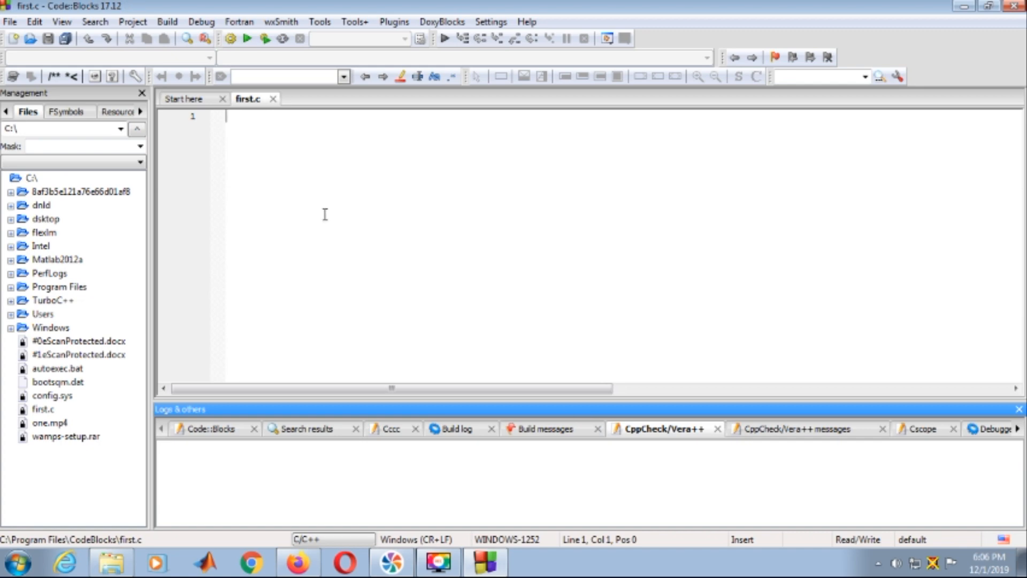